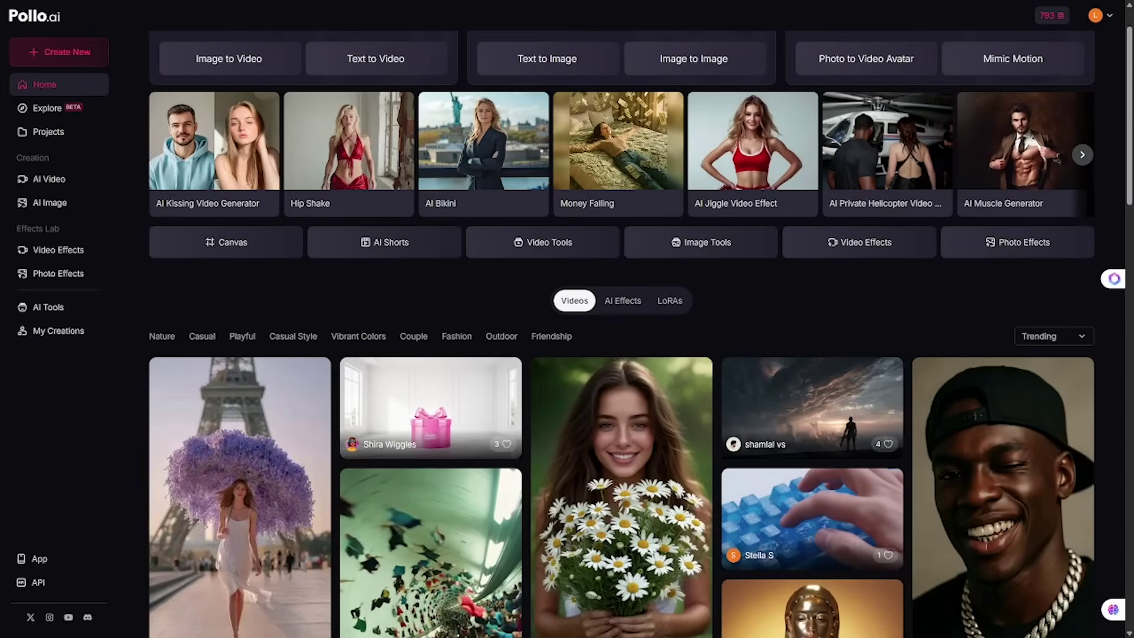
- Browse the community videos on the home page, including the Playful category
scroll(620, 331, down, 2)
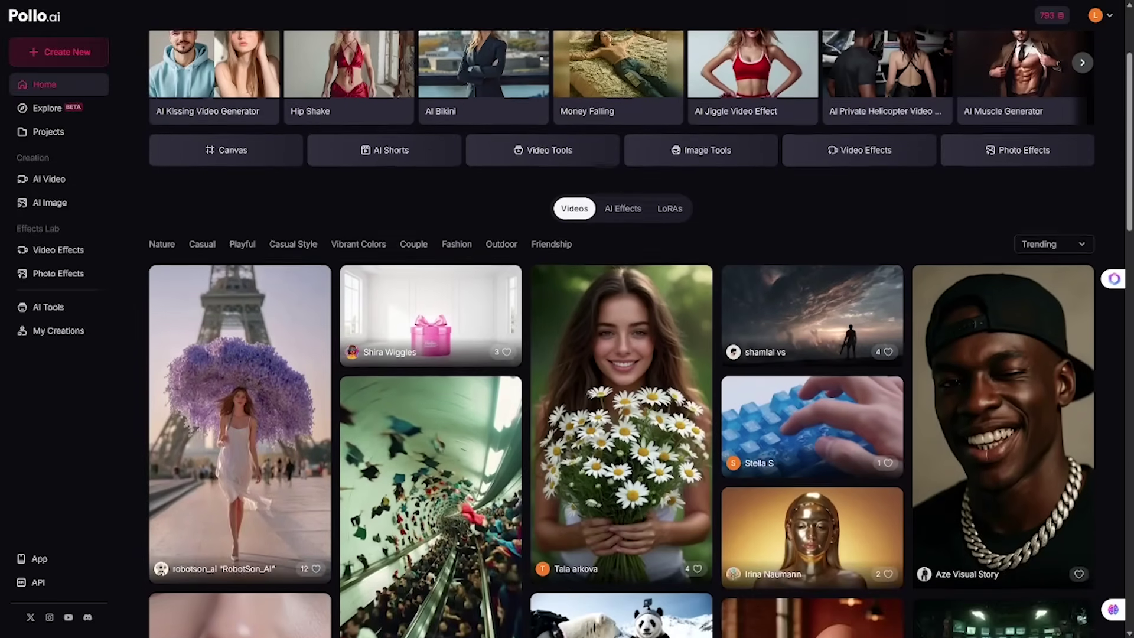
scroll(620, 330, down, 3)
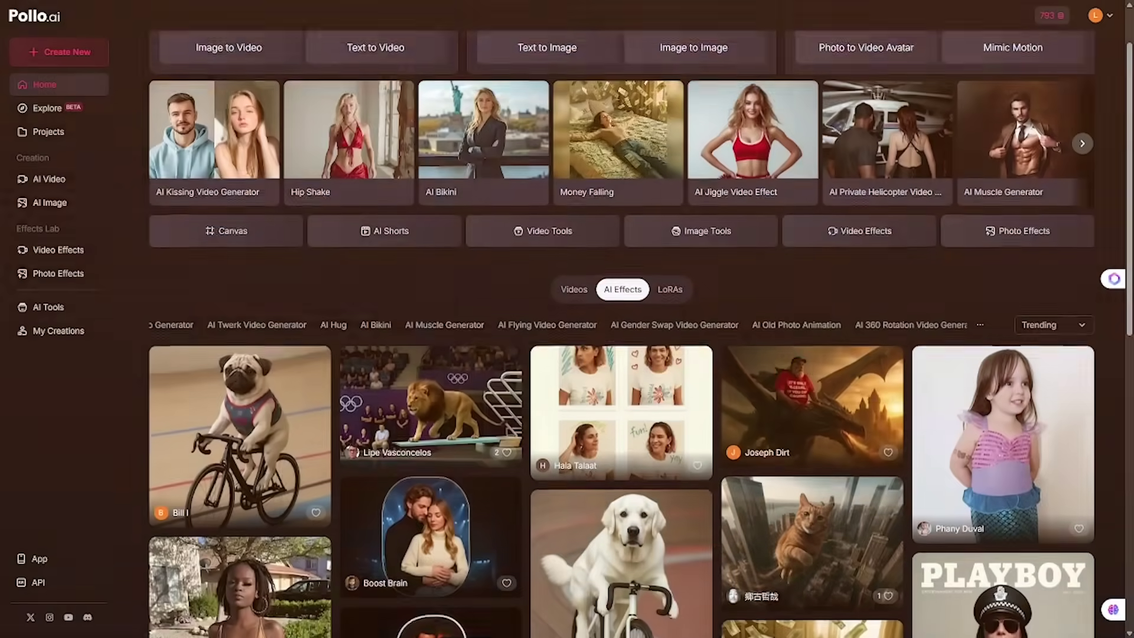
scroll(621, 354, down, 3)
scroll(621, 354, down, 3)
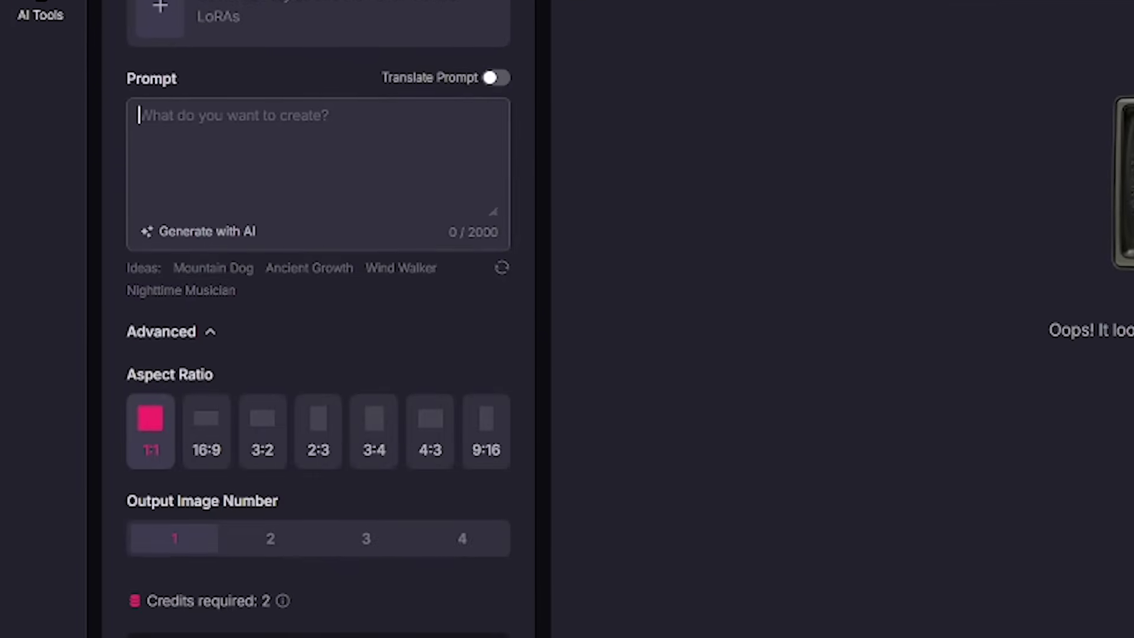
- Enter an image description as the text-to-image prompt
text(cinematic shot of a lone astronaut walking on a red sand desert under a starry sky, glowing suit, slow motion)
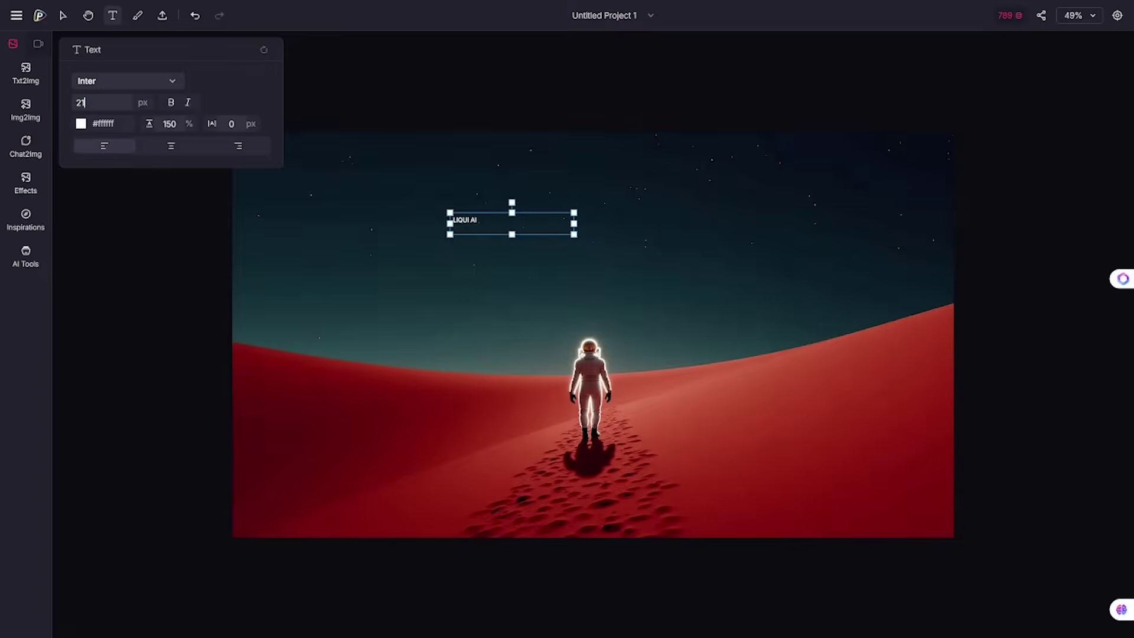
- Examine the canvas drawing tool, the Chat2Img style options and the Remove Objects edit for the generated image
text(0)
click(137, 15)
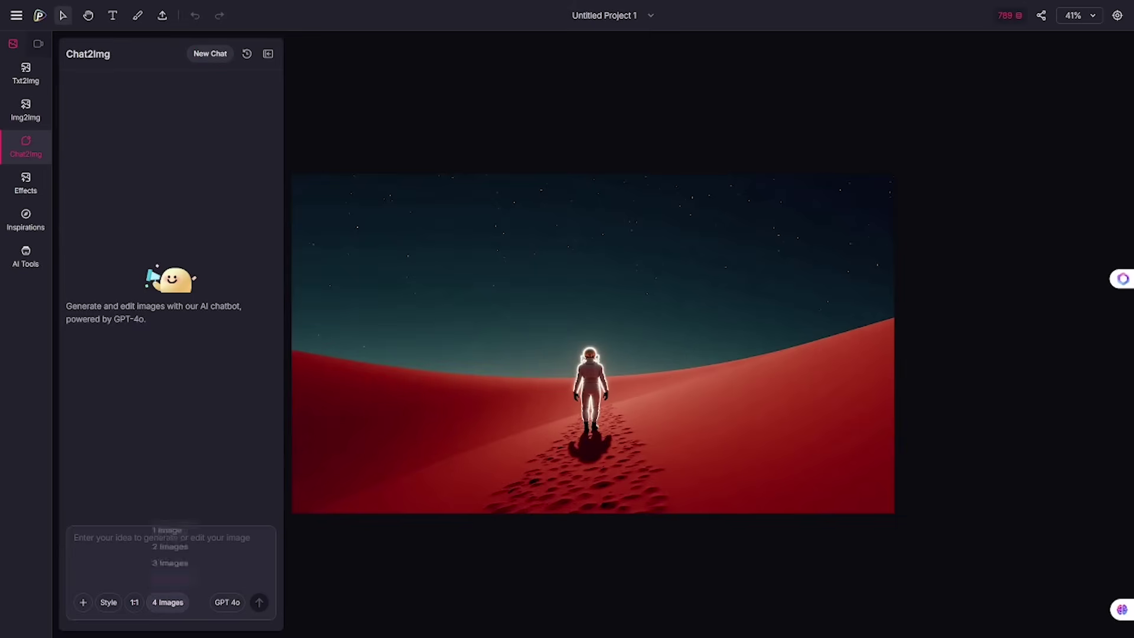
click(108, 602)
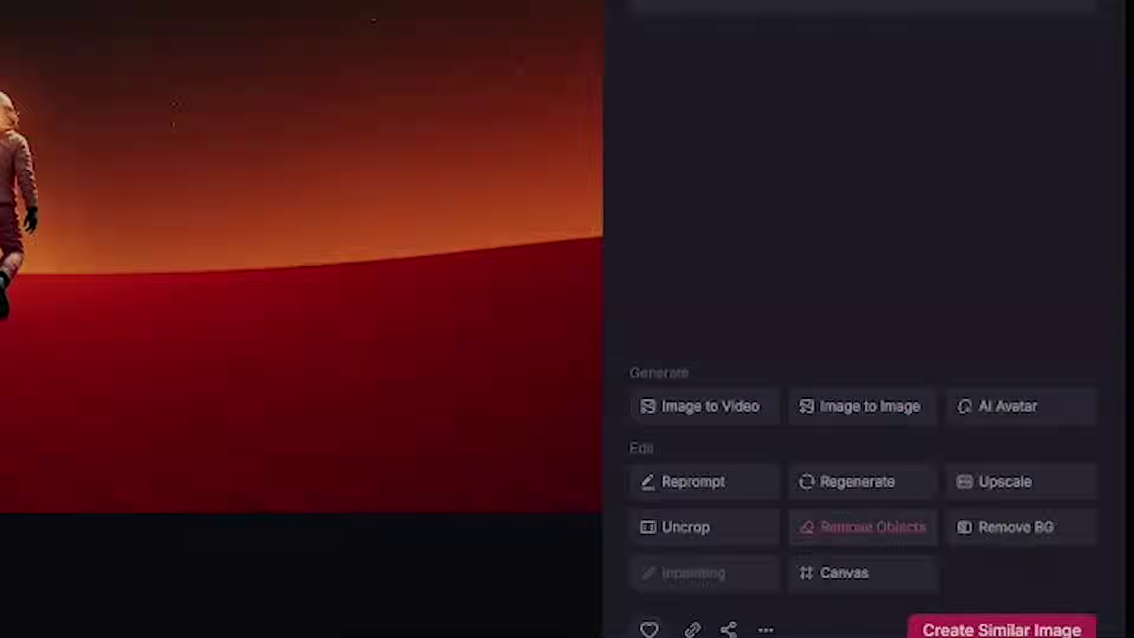
click(640, 433)
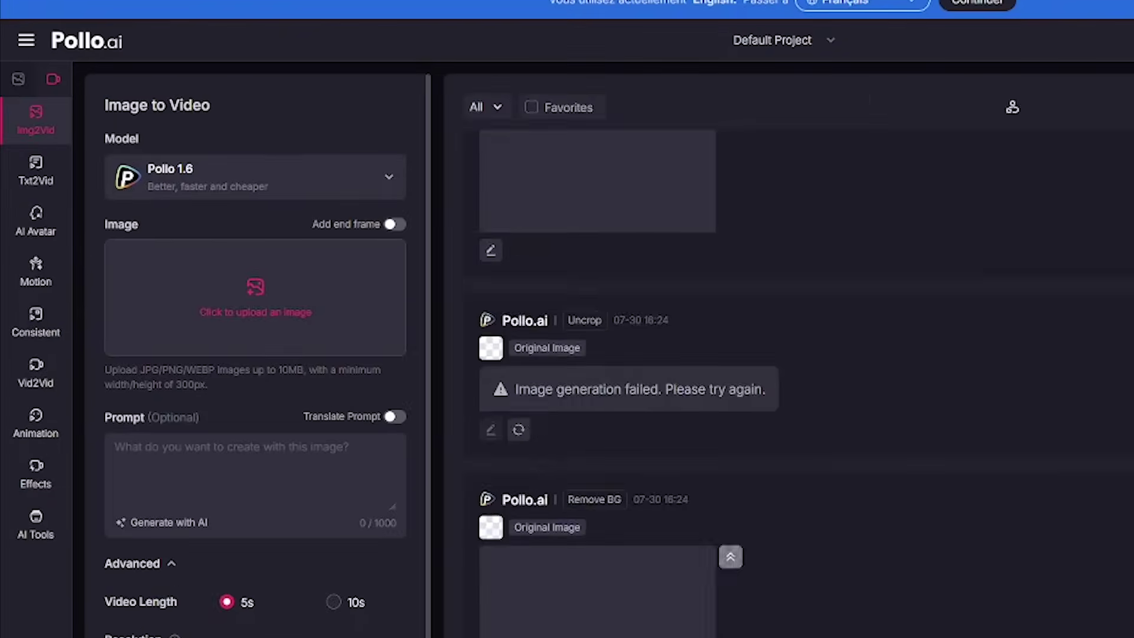
- Crop the uploaded astronaut image to a 4:3 aspect ratio for the image-to-video generation
key(Escape)
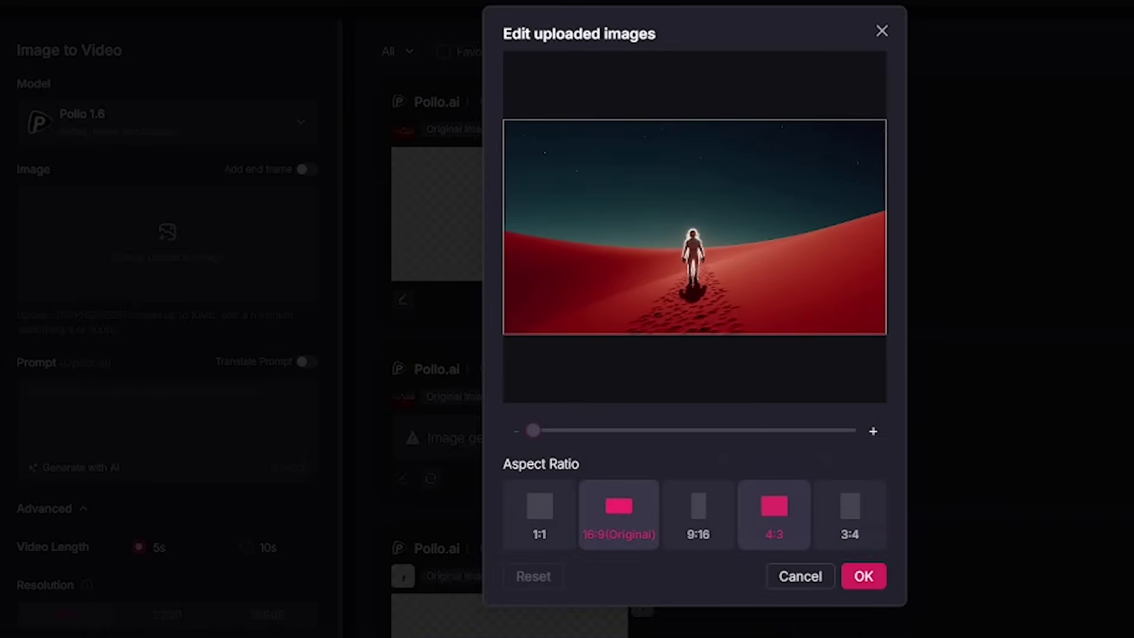
click(773, 514)
click(862, 575)
- Prompt the video with the astronaut slowly walking forward across the red desert, smooth dolly-in, twinkling stars, light wind on the sand and cinematic atmosphere
click(26, 391)
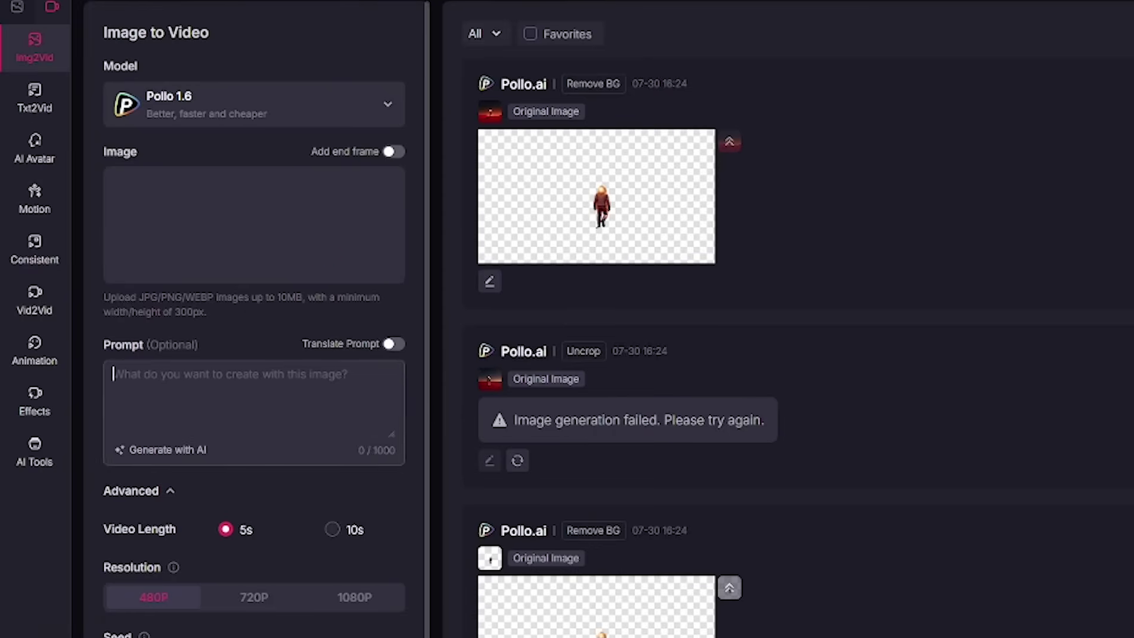
text(the astronaut slowly walks forward across the red desert, camera does a smooth dolly-in, stars twinkle in the sky, light wind effect on the sand, cinematic atmosphere")
scroll(253, 401, up, 1)
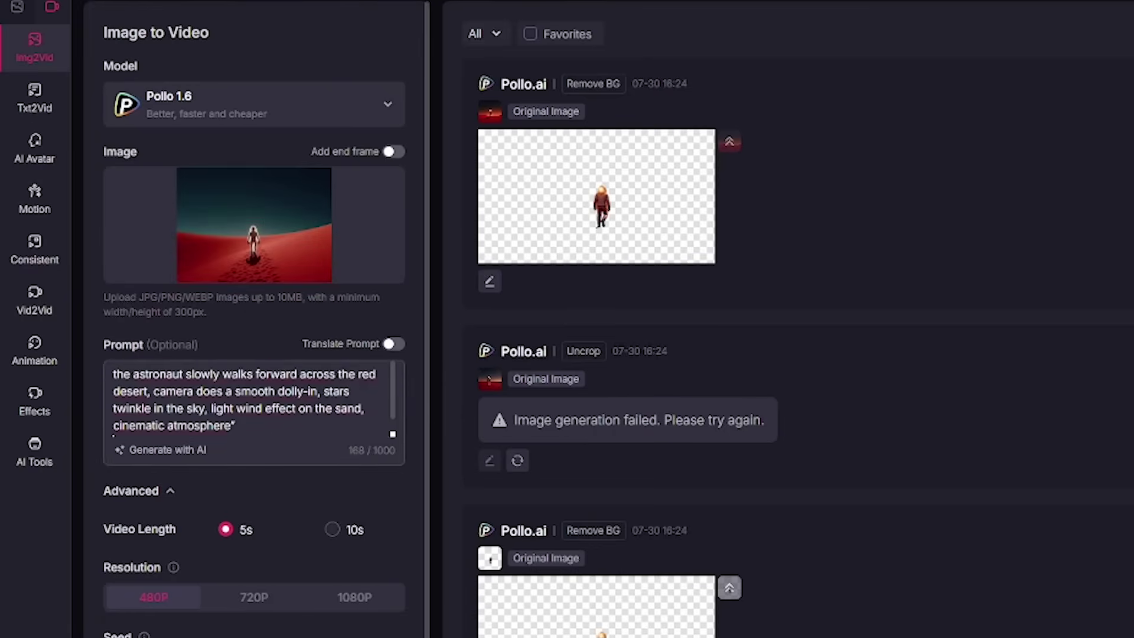
scroll(253, 402, down, 3)
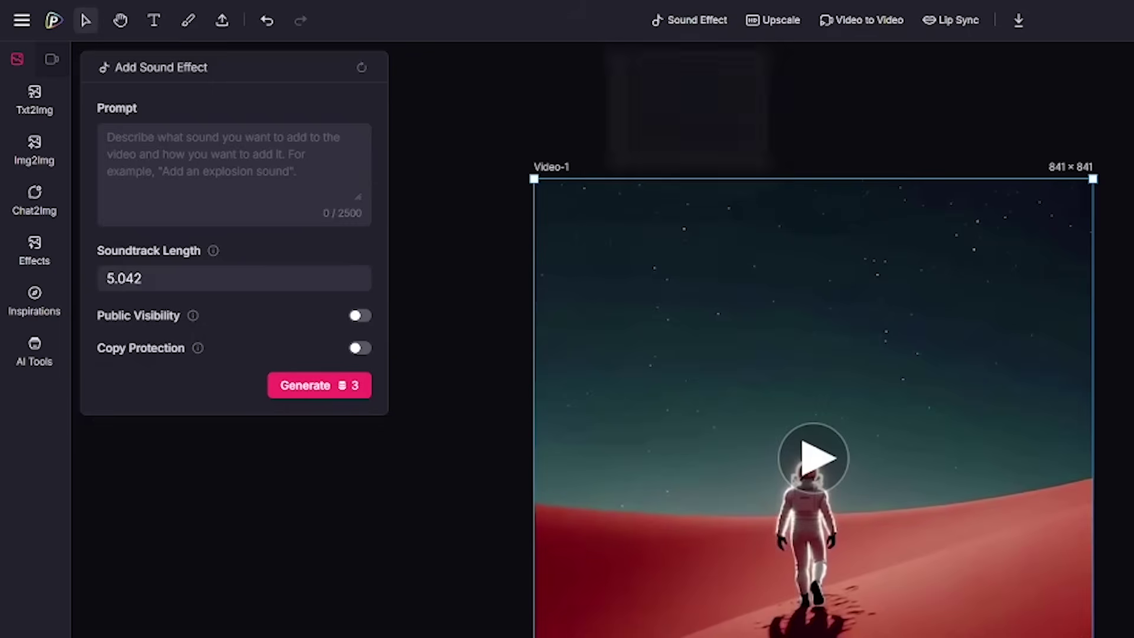
- Add a sound effect to the astronaut video with the prompt "Footsteps in snow + soft ambient wind" and play it unmuted
click(107, 145)
text(Footsteps in snow + soft ambient wind)
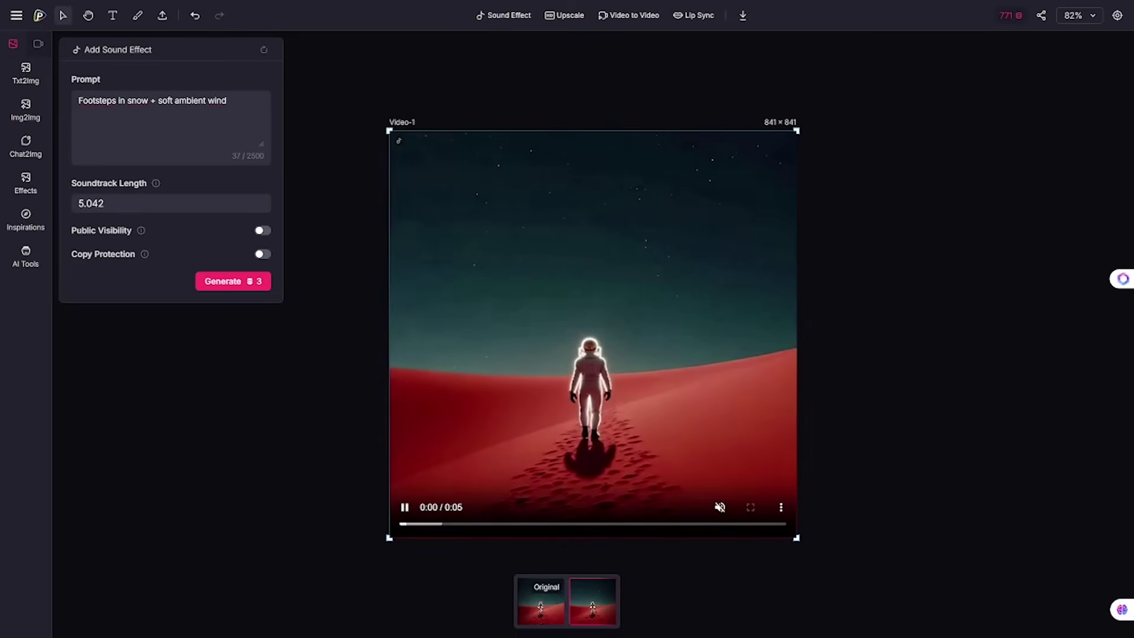
click(720, 507)
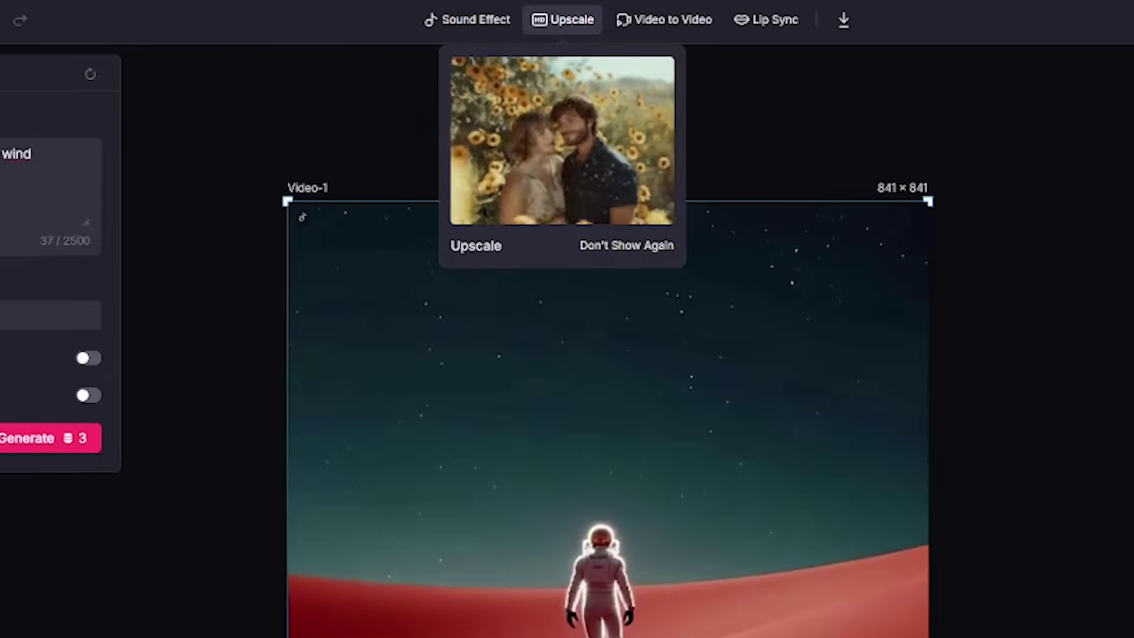
- Look through the Upscale, Video to Video and Lip Sync options for the astronaut video
click(562, 20)
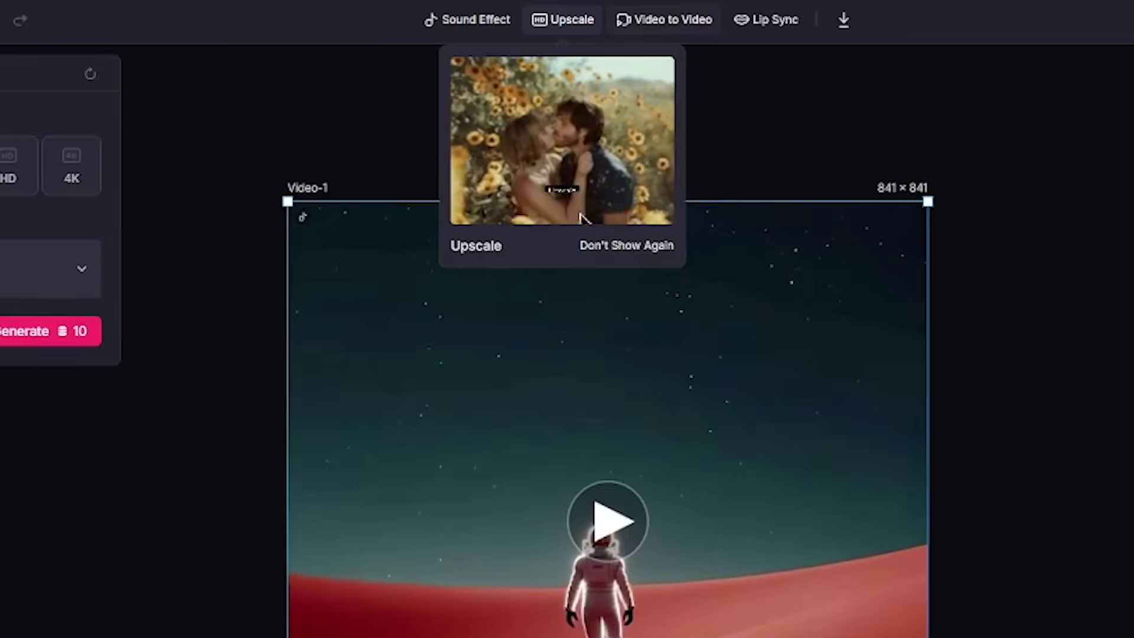
click(662, 19)
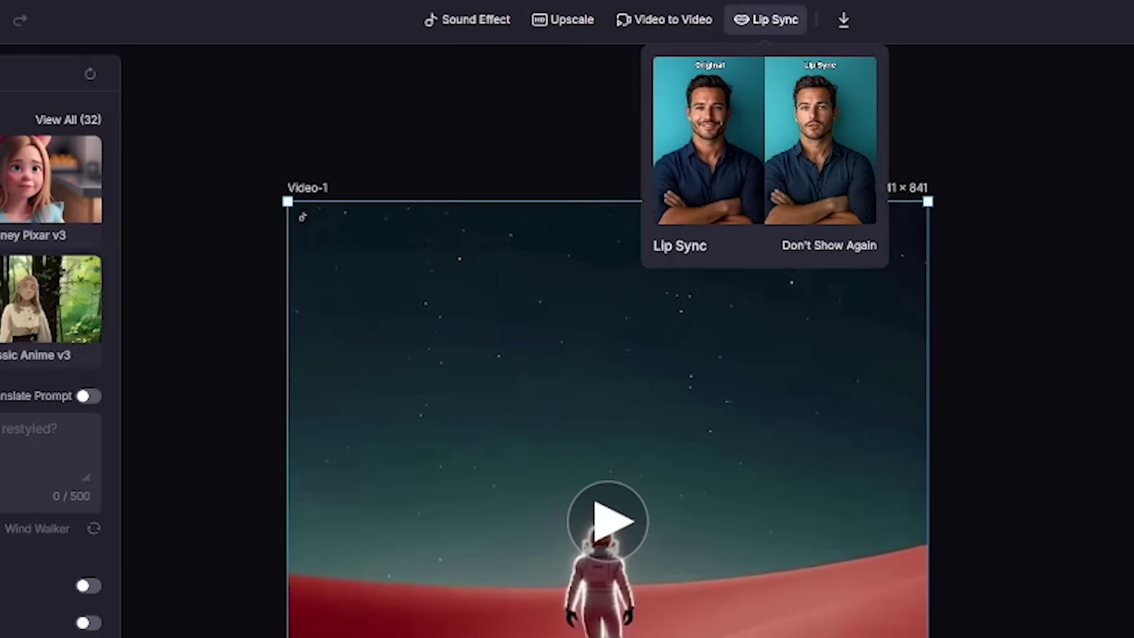
click(766, 20)
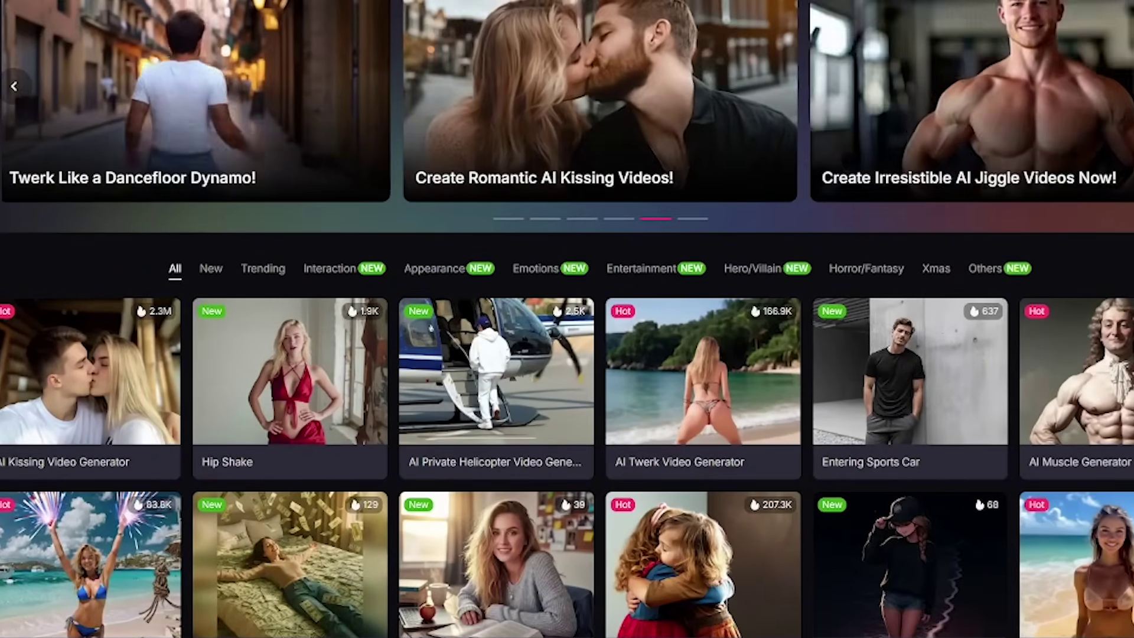
- Browse the full gallery of ready-made video effect templates
scroll(1075, 118, down, 8)
scroll(1074, 177, down, 1)
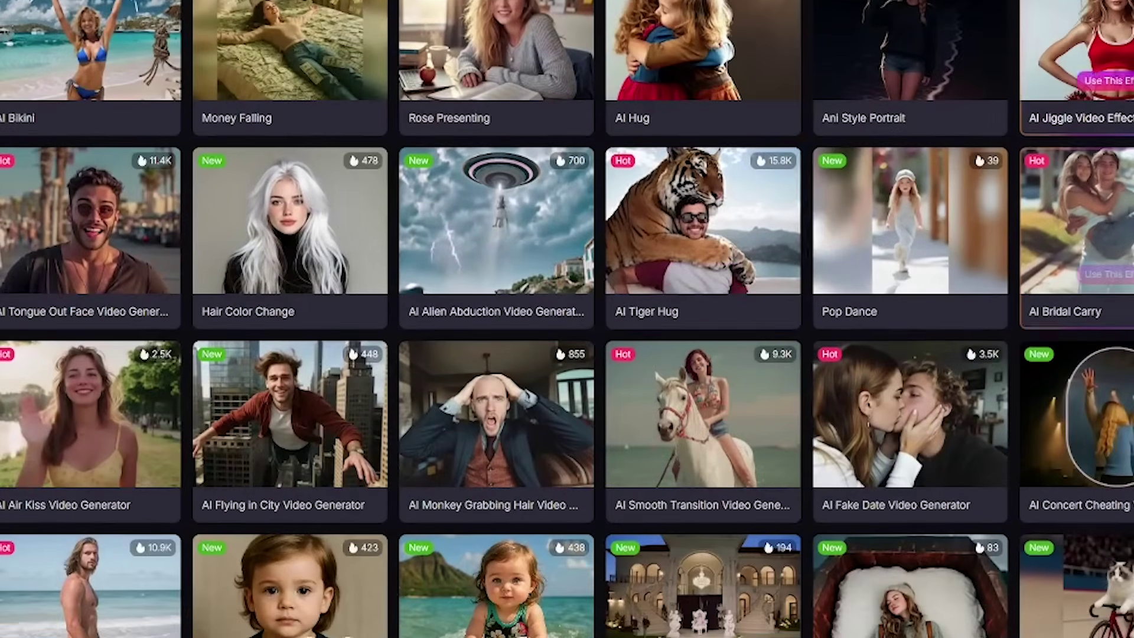
scroll(702, 355, down, 3)
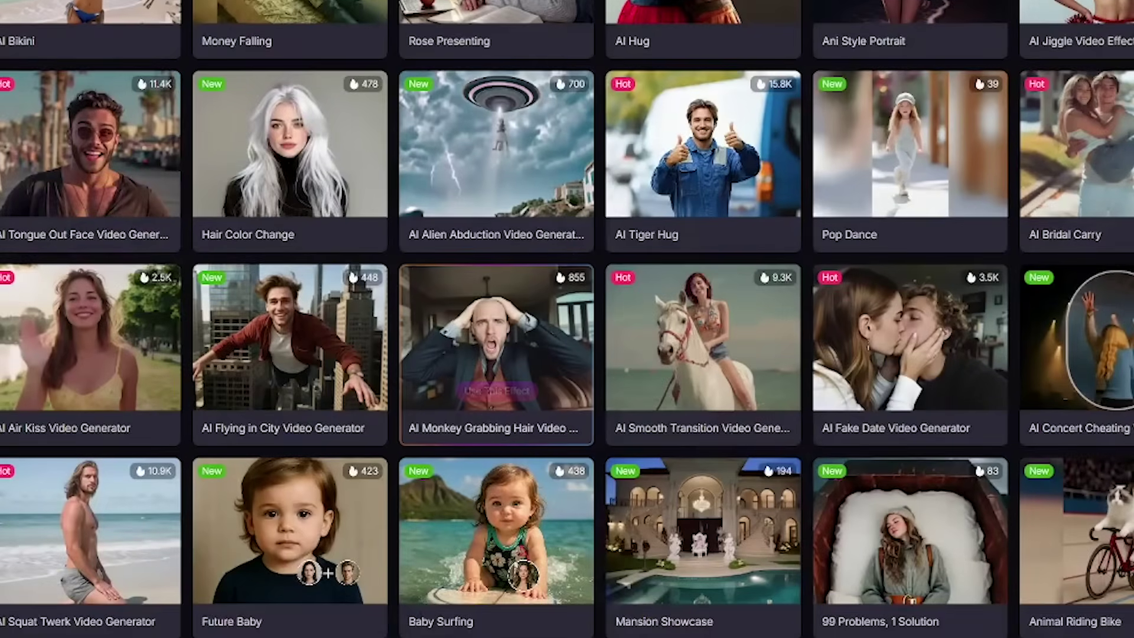
scroll(703, 384, down, 1)
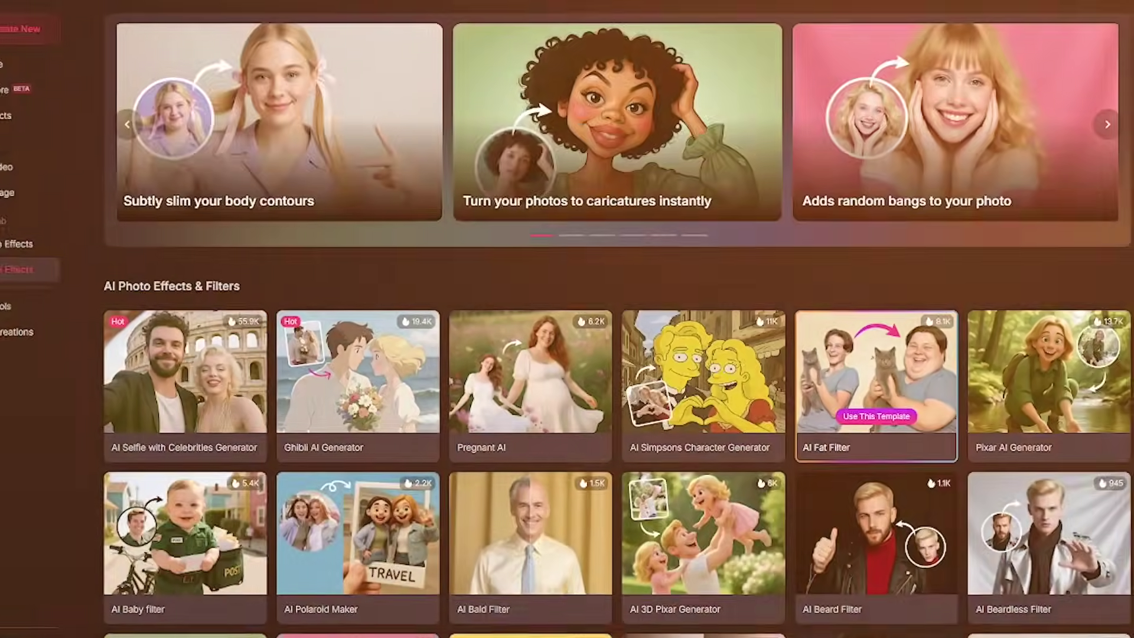
scroll(910, 354, down, 3)
scroll(909, 289, down, 7)
scroll(910, 289, down, 8)
scroll(909, 289, down, 10)
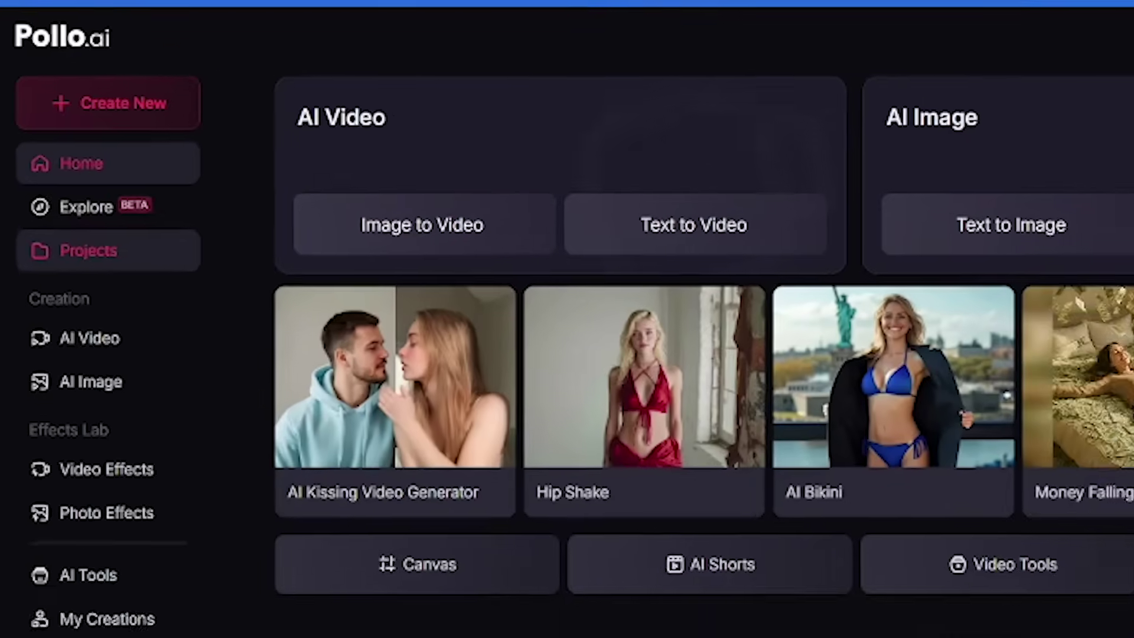
- Open the saved projects list and check the available actions of Untitled Project 2, Untitled Project 1 and Untitled Project
click(96, 270)
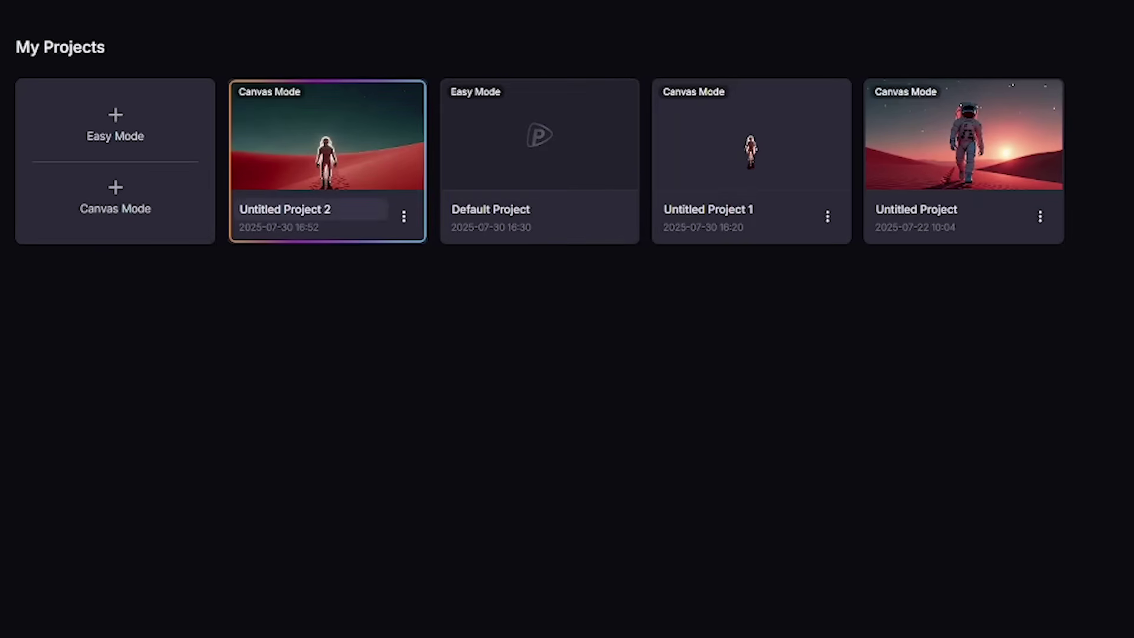
click(404, 217)
click(404, 216)
click(404, 216)
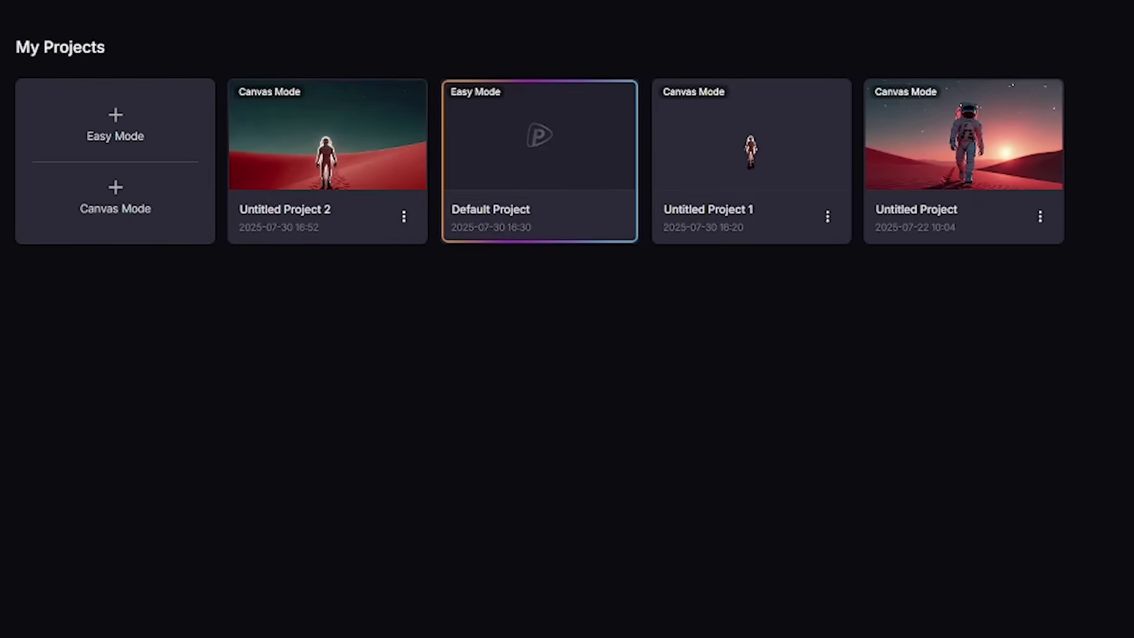
click(827, 216)
click(827, 216)
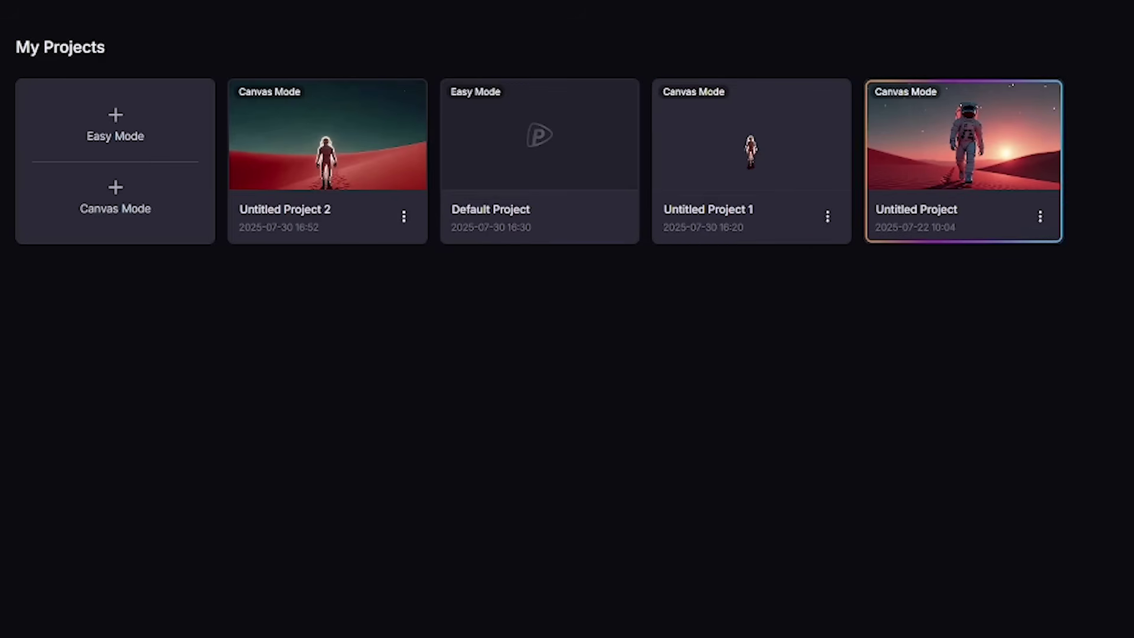
click(1040, 216)
click(1040, 216)
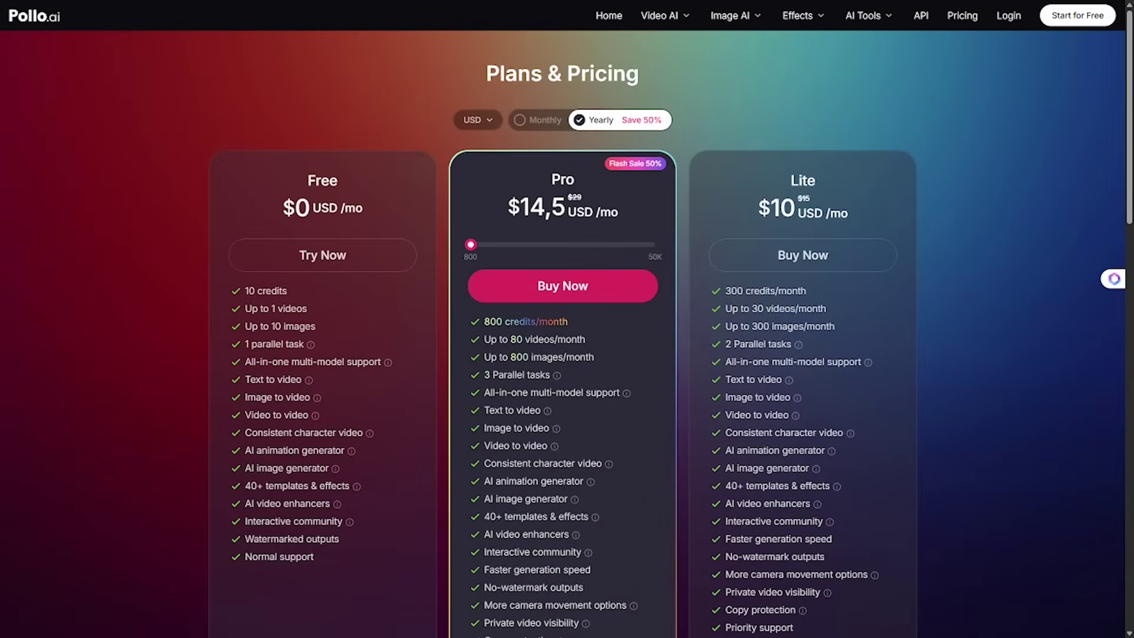
- Compare the features of the Free, Pro and Lite plans with yearly billing
scroll(562, 334, down, 1)
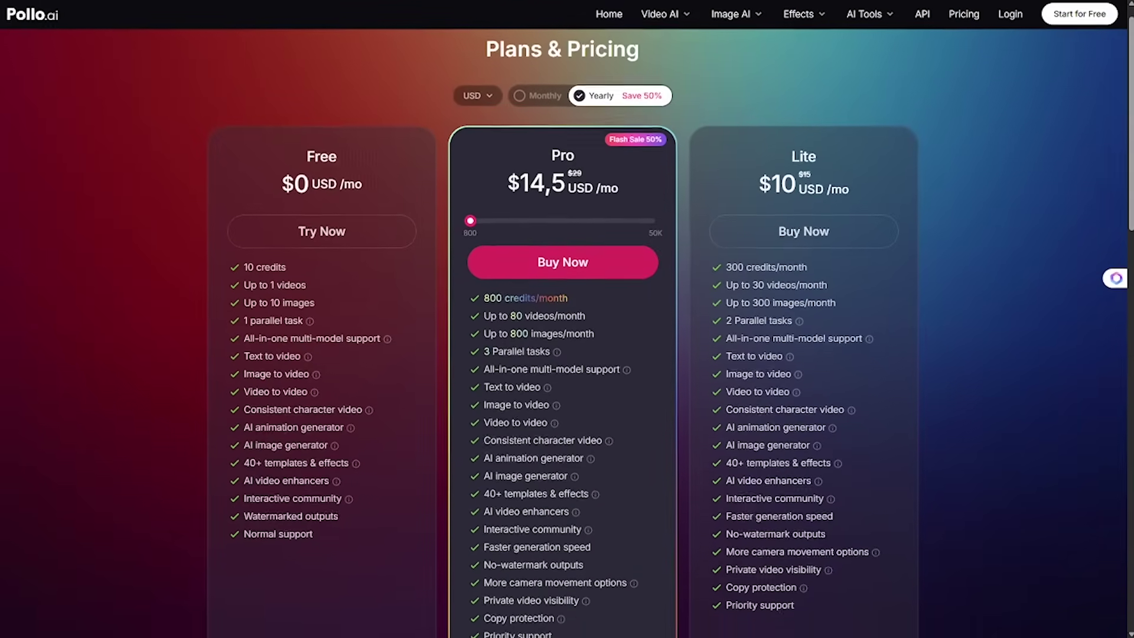